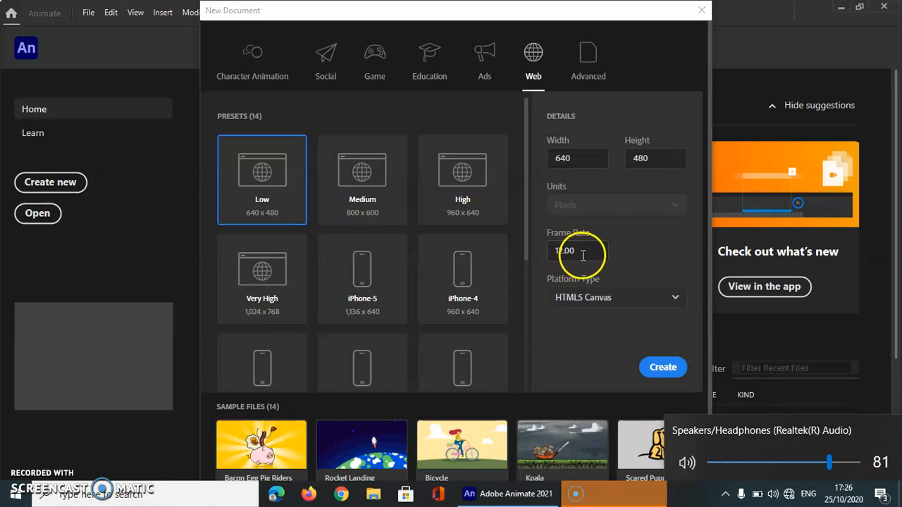
# Create a 640 × 480 HTML5 Canvas document at 12 fps and draw a blue circle about 131 px wide in the stage's upper-left area.
pyautogui.click(662, 371)
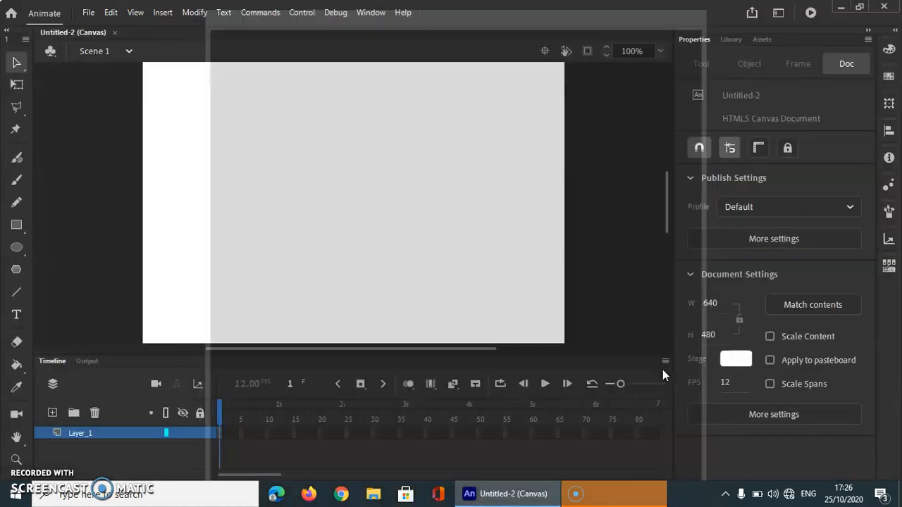
pyautogui.click(16, 247)
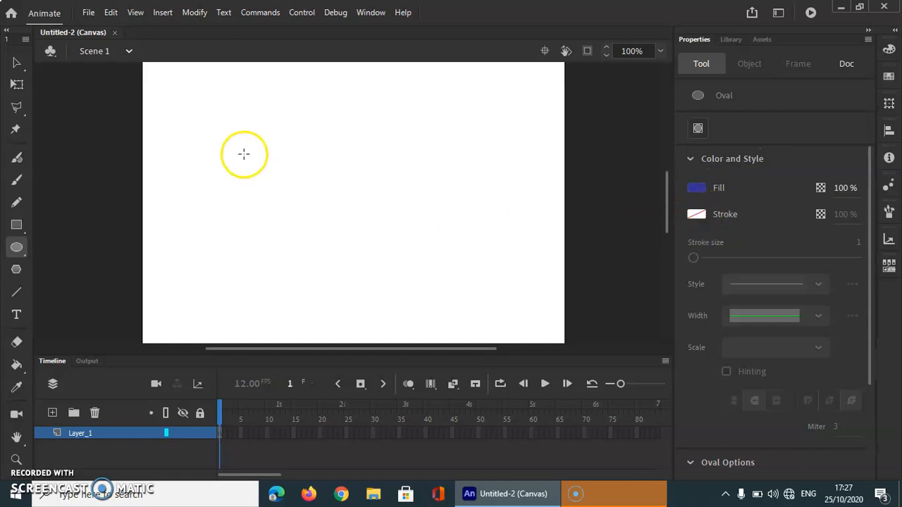
pyautogui.moveTo(201, 119); pyautogui.dragTo(290, 202)
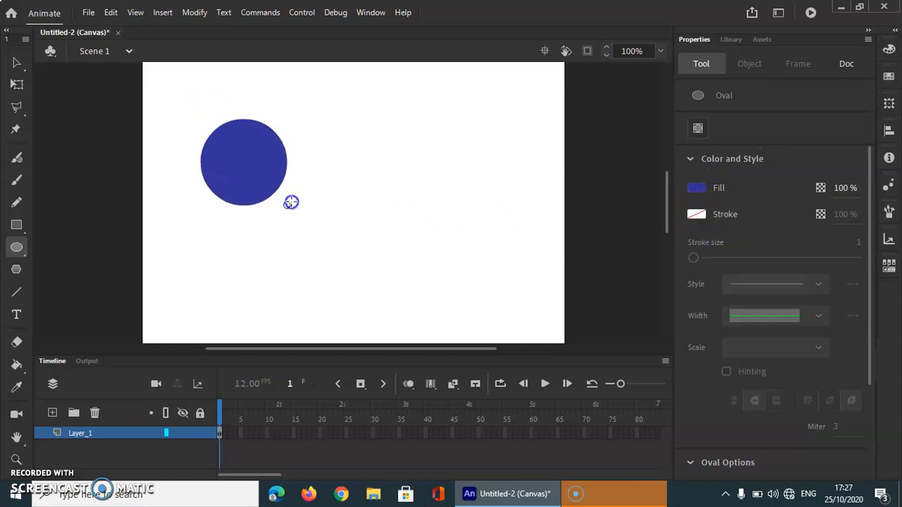
# Convert the blue circle to a movie clip symbol named dot.
pyautogui.click(15, 63)
pyautogui.moveTo(177, 88); pyautogui.dragTo(329, 223)
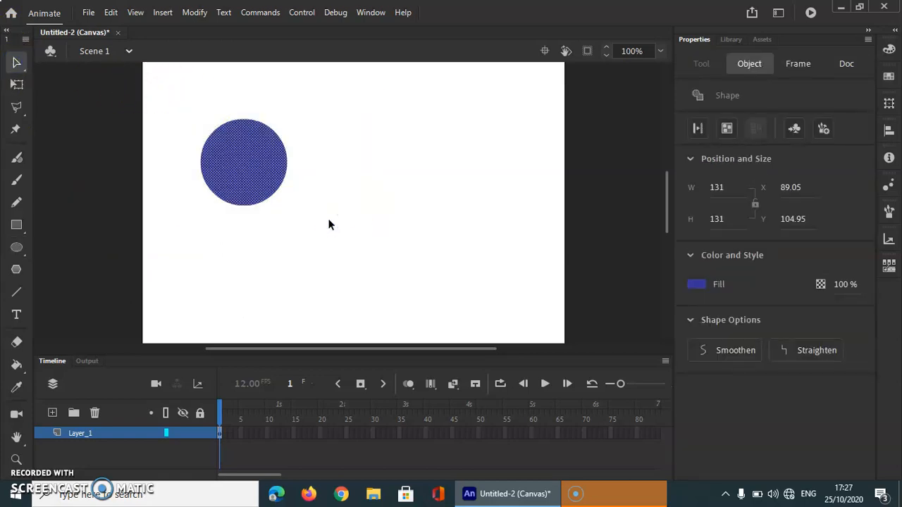
pyautogui.press('F8')
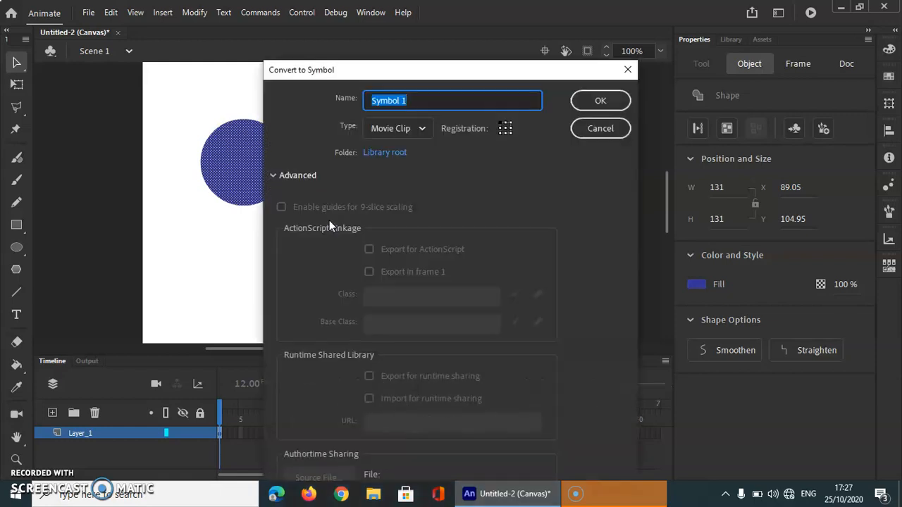
pyautogui.write('dot')
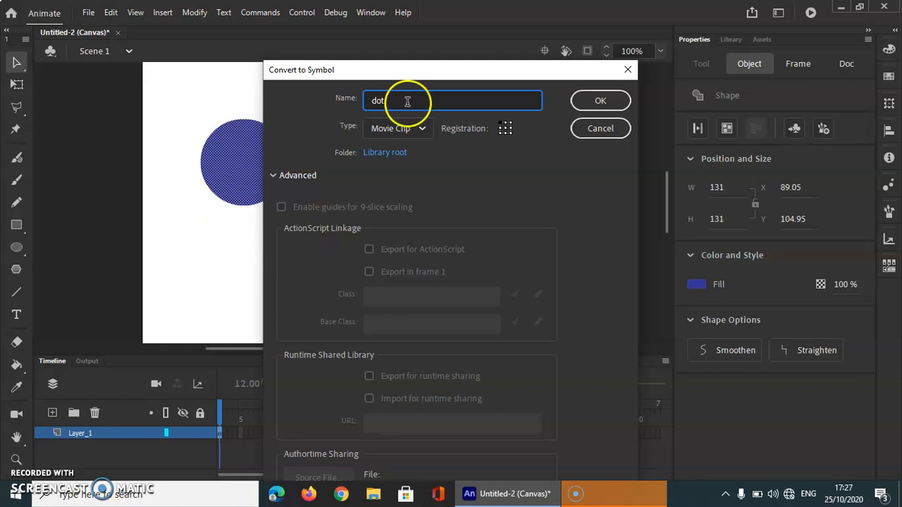
pyautogui.click(598, 103)
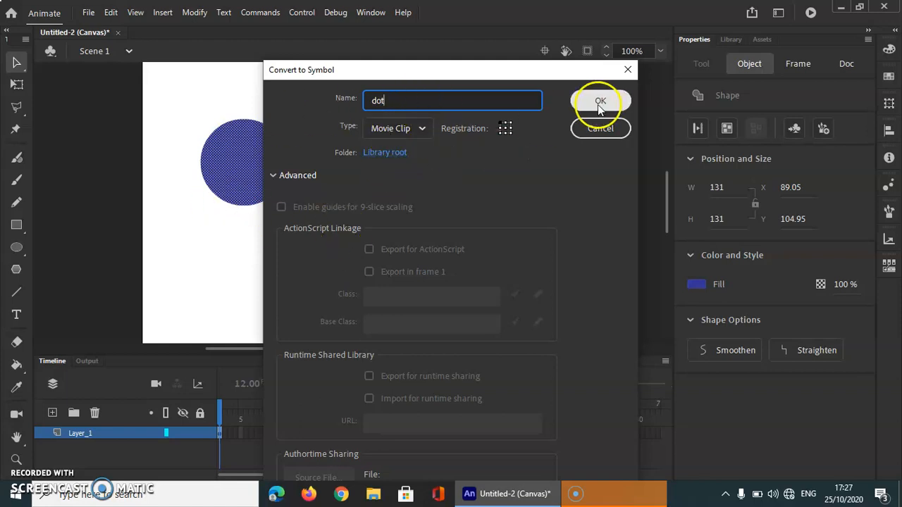
# Rename Layer_1 as dot.
pyautogui.click(86, 434)
pyautogui.doubleClick(86, 434)
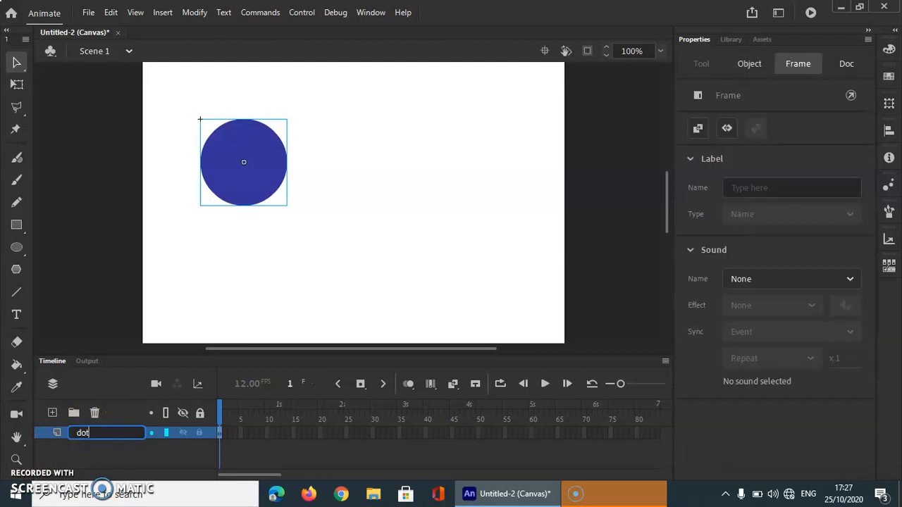
pyautogui.click(159, 295)
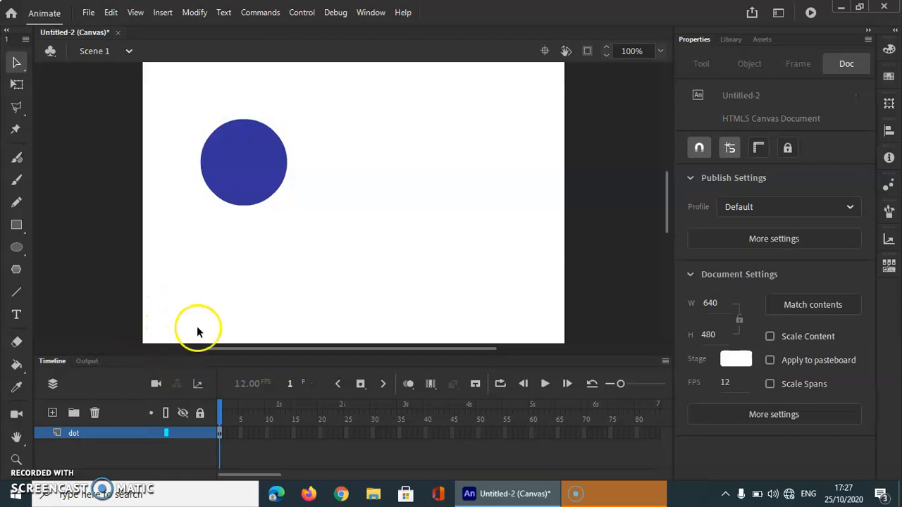
# Create a motion tween on the dot movie clip.
pyautogui.click(310, 432)
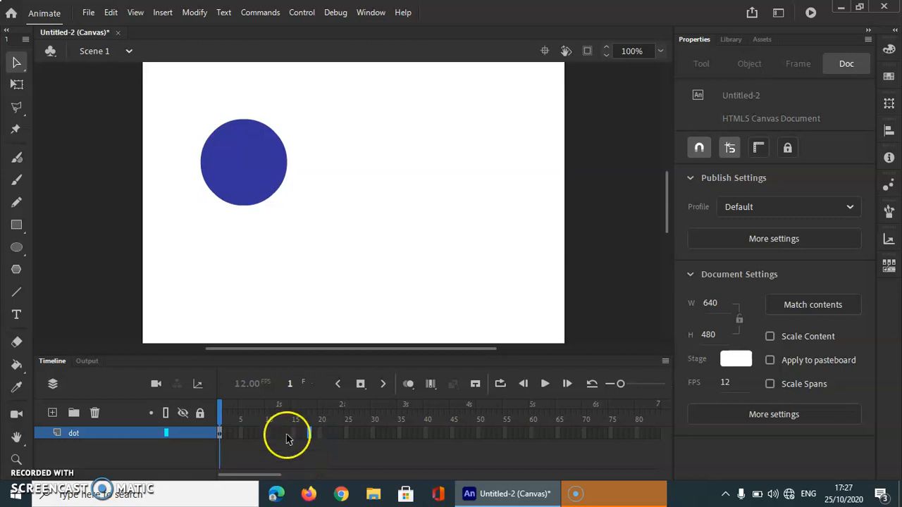
pyautogui.click(227, 170)
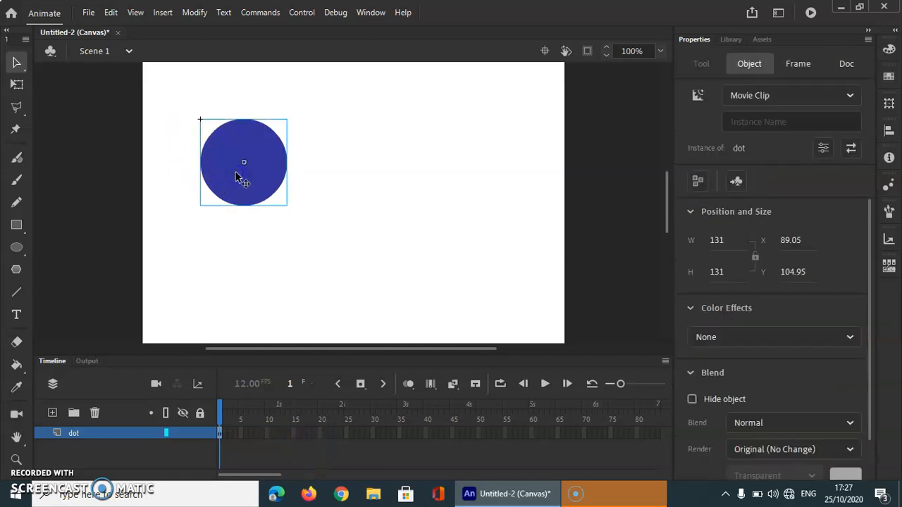
pyautogui.rightClick(238, 176)
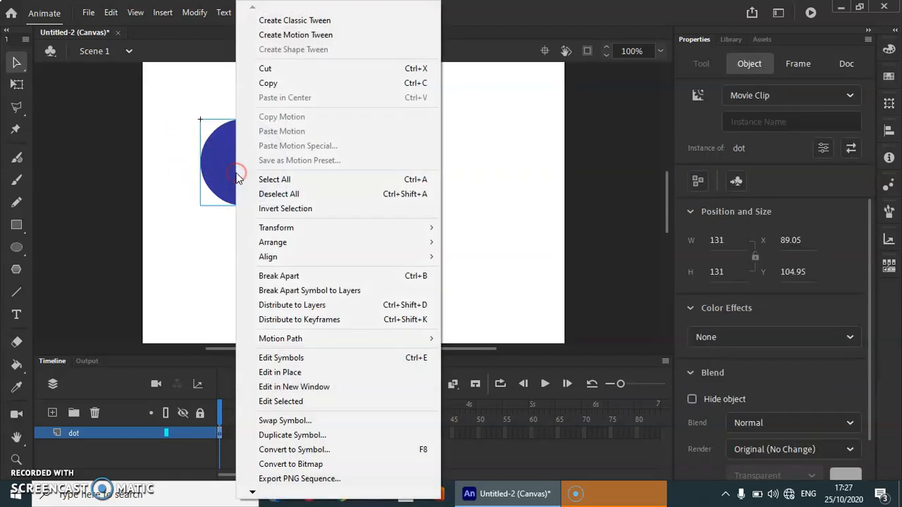
pyautogui.click(338, 35)
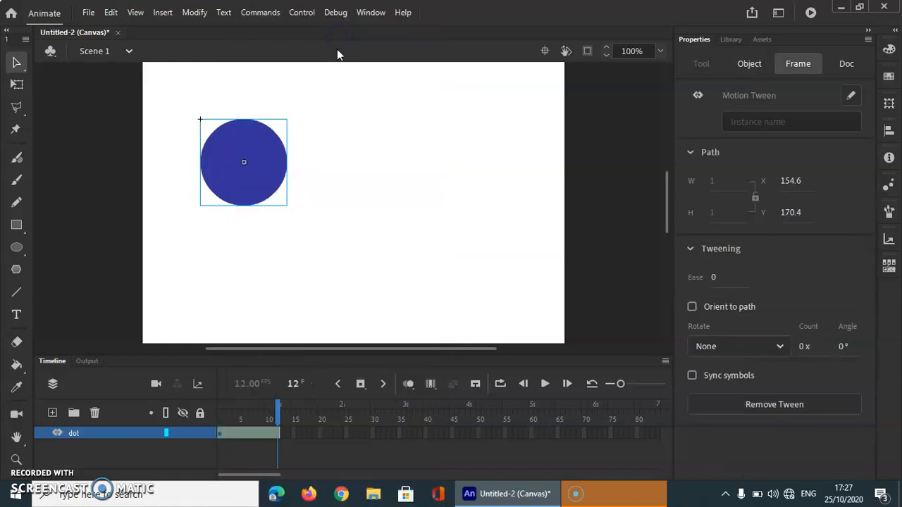
# Extend the dot layer's motion tween span to frame 50.
pyautogui.click(295, 435)
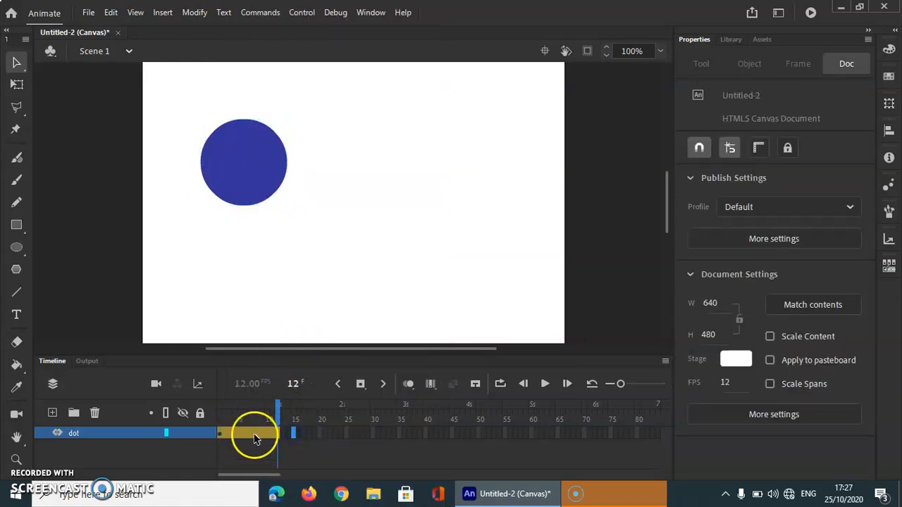
pyautogui.click(255, 434)
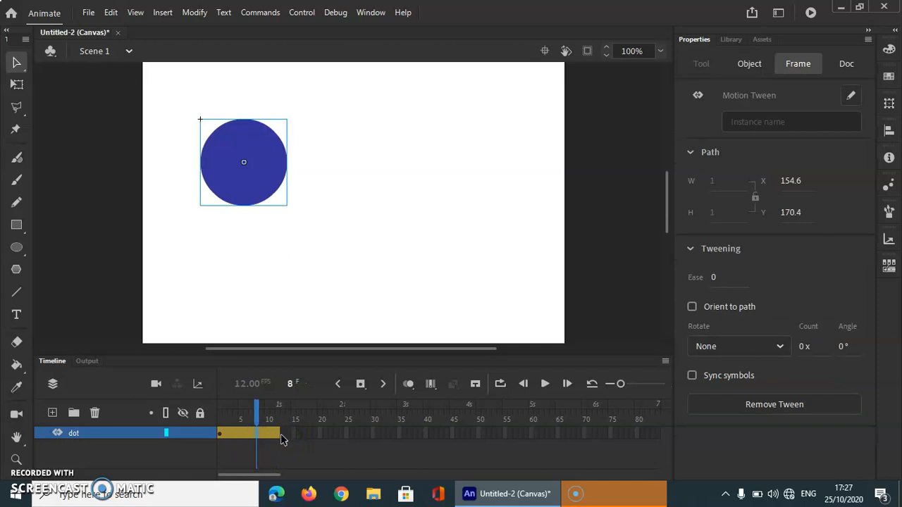
pyautogui.click(279, 434)
pyautogui.moveTo(280, 435); pyautogui.dragTo(398, 434)
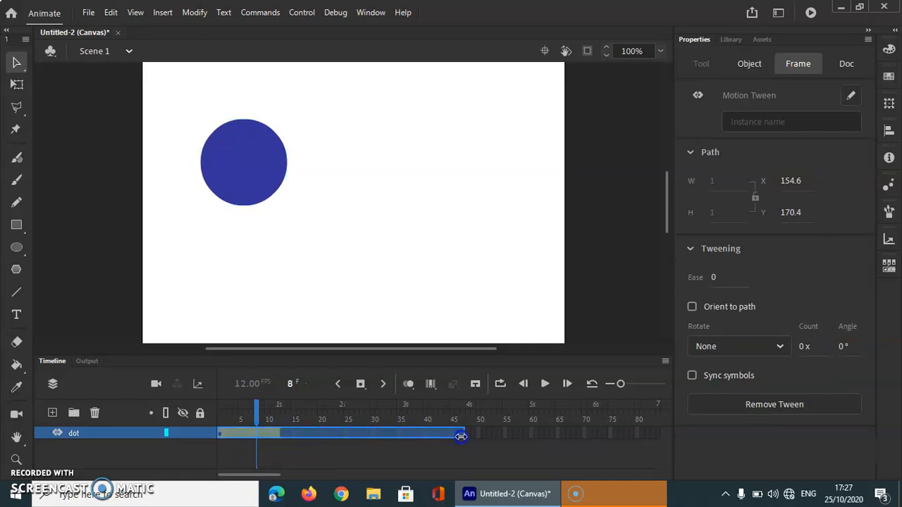
pyautogui.moveTo(479, 437); pyautogui.dragTo(336, 420)
# At frame 1, move the dot partly off the stage's left edge, to X about -34 and Y about 138.
pyautogui.click(171, 444)
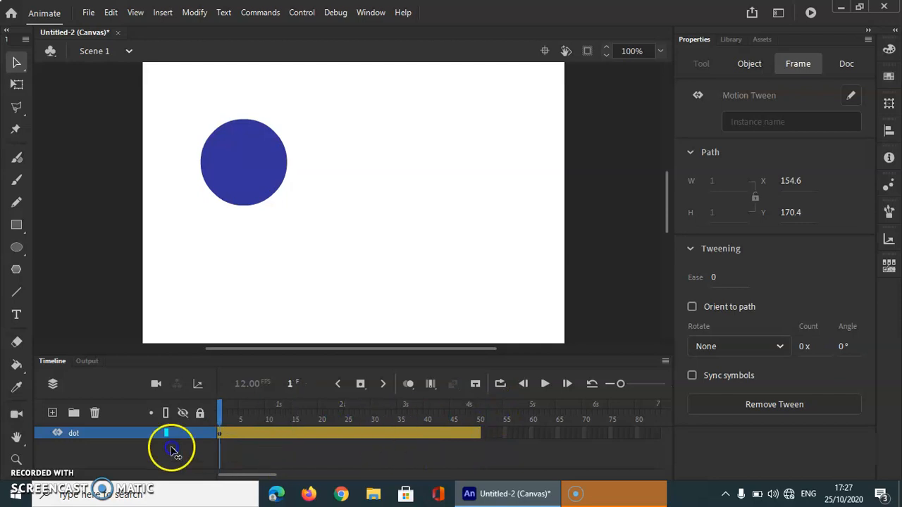
pyautogui.click(221, 414)
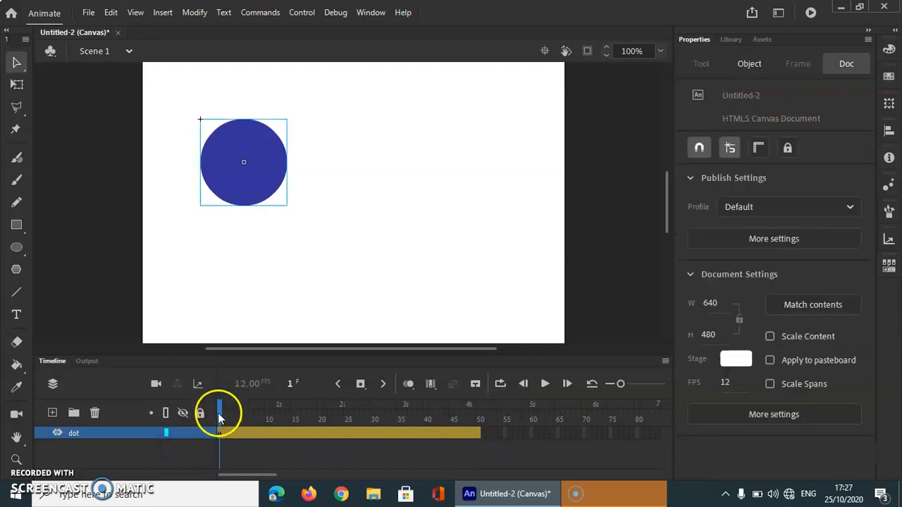
pyautogui.moveTo(267, 203); pyautogui.dragTo(185, 224)
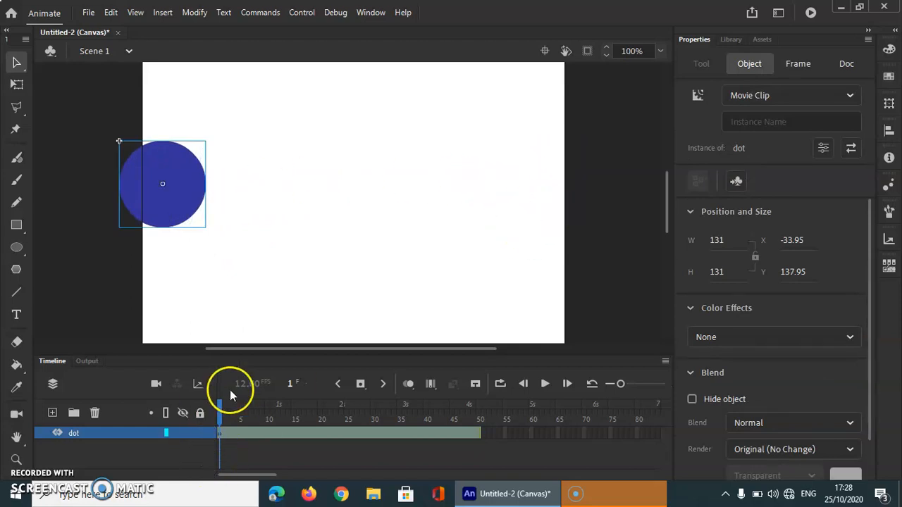
# At frame 20, move the dot straight across to the stage's right edge, to X about 565.
pyautogui.moveTo(222, 406); pyautogui.dragTo(320, 416)
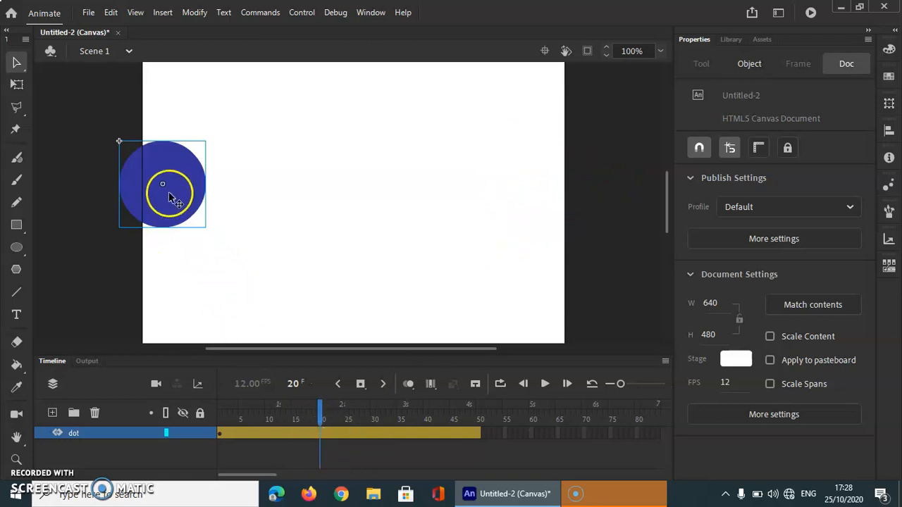
pyautogui.moveTo(169, 197); pyautogui.dragTo(571, 202)
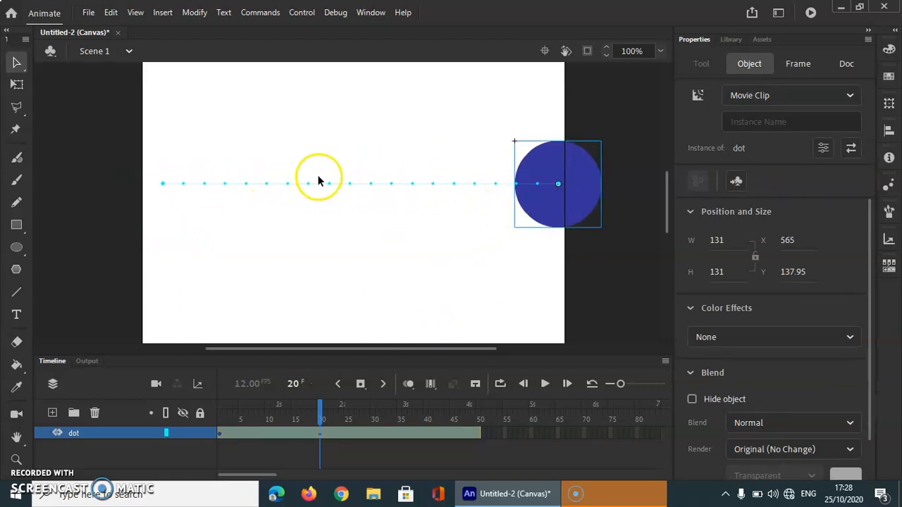
pyautogui.moveTo(416, 189)
pyautogui.mouseDown()
pyautogui.moveTo(418, 215)
pyautogui.moveTo(411, 148)
pyautogui.moveTo(409, 185)
pyautogui.mouseUp()
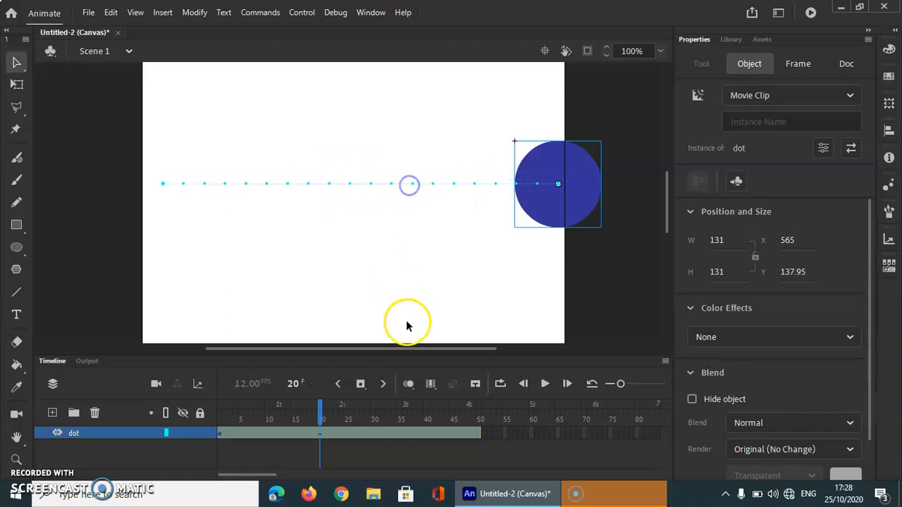
# Move the dot to X about 242, Y about 305 at frame 35, and straight up to Y about 139 at frame 50.
pyautogui.moveTo(318, 412); pyautogui.dragTo(400, 423)
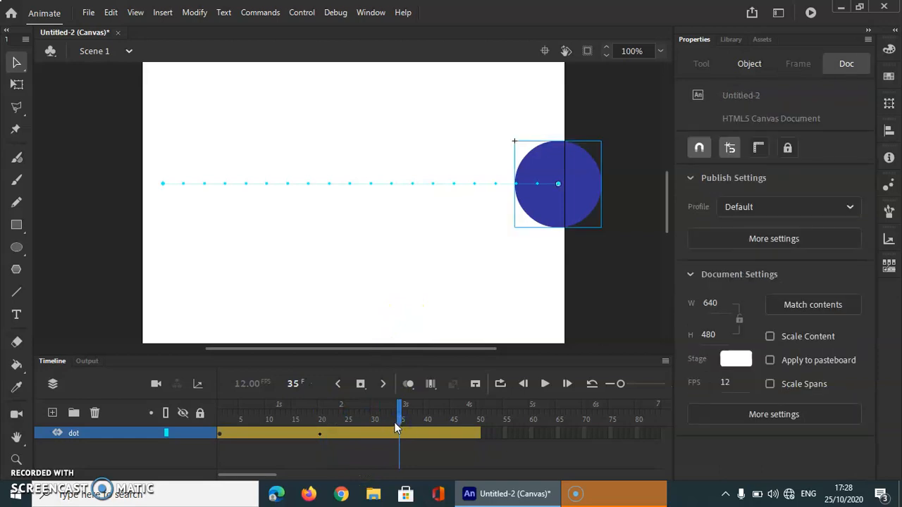
pyautogui.moveTo(561, 202); pyautogui.dragTo(342, 319)
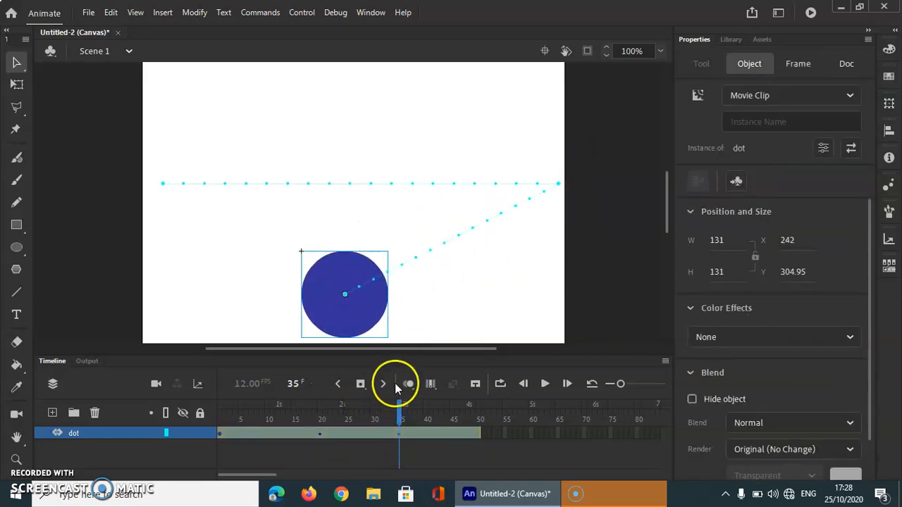
pyautogui.moveTo(399, 416); pyautogui.dragTo(476, 413)
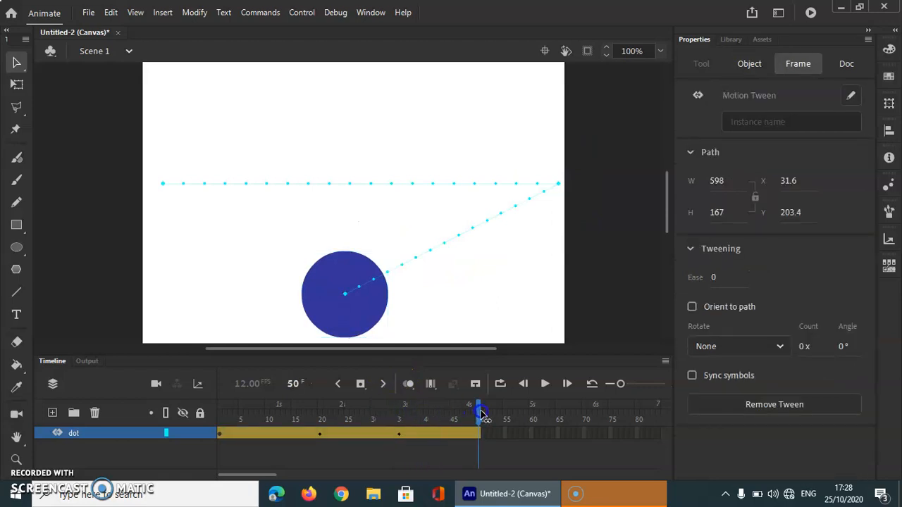
pyautogui.click(358, 354)
pyautogui.moveTo(363, 323); pyautogui.dragTo(361, 211)
pyautogui.press('Return')
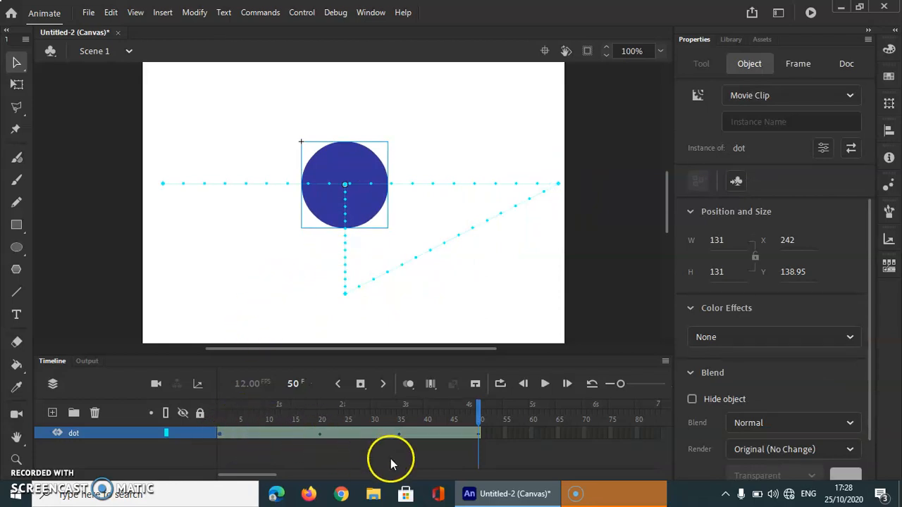
pyautogui.click(415, 463)
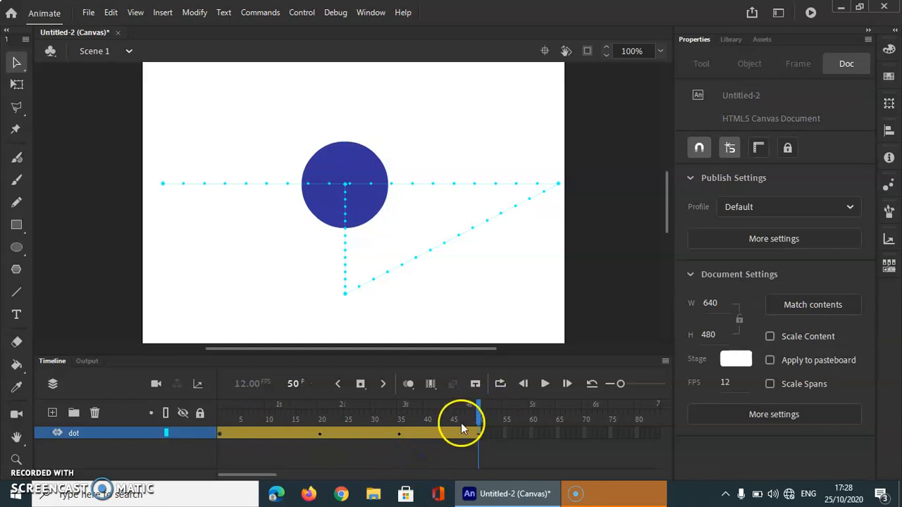
# Apply an orange-red Tint color effect at 26% to the dot at the frame 20 keyframe.
pyautogui.moveTo(484, 419); pyautogui.dragTo(319, 421)
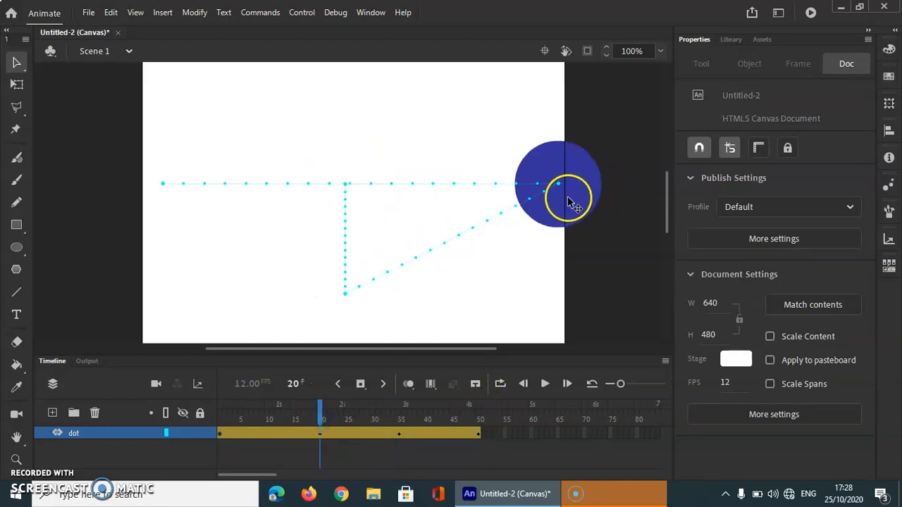
pyautogui.click(321, 435)
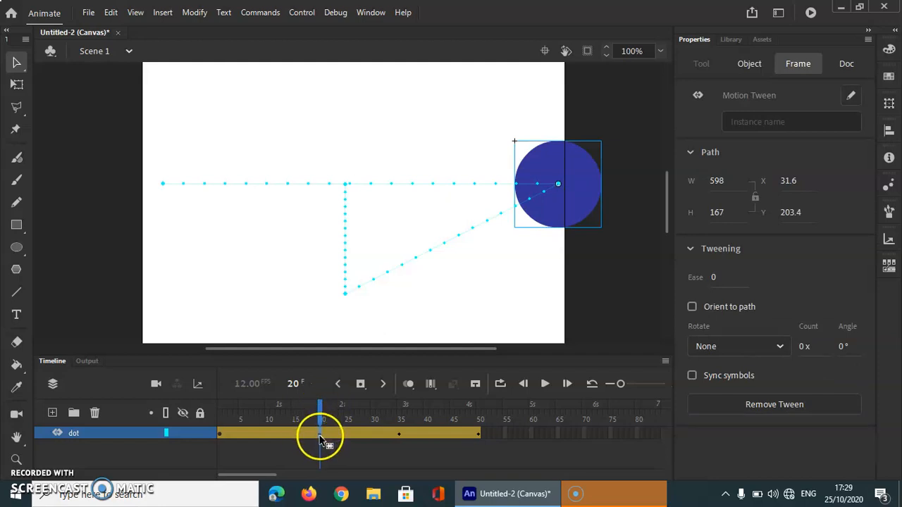
pyautogui.click(586, 210)
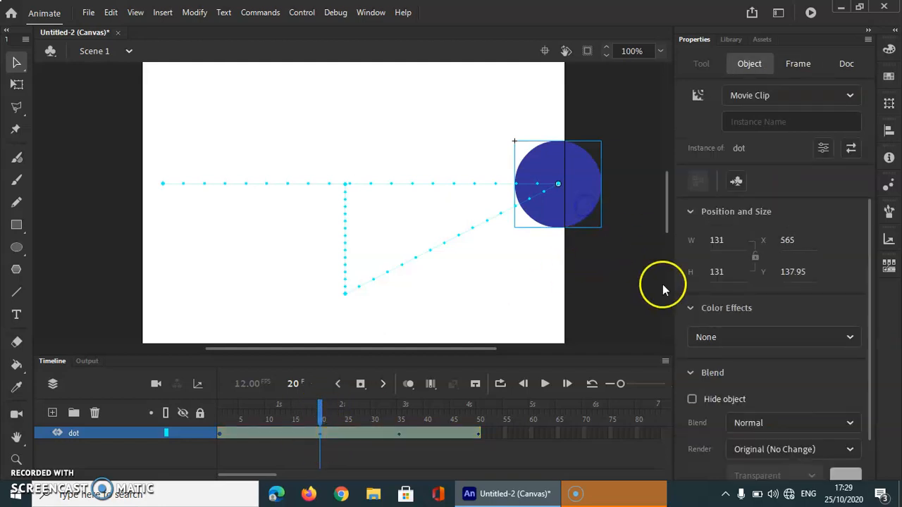
pyautogui.click(710, 337)
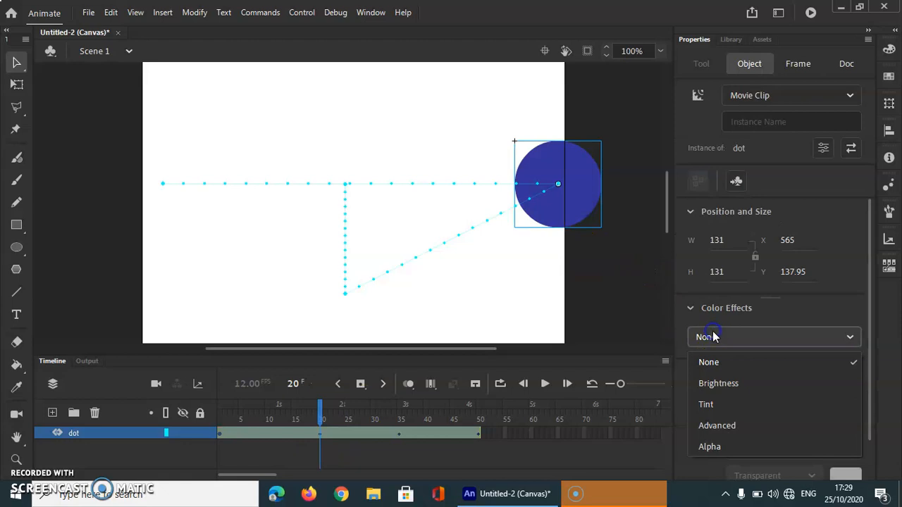
pyautogui.click(709, 405)
pyautogui.click(845, 337)
pyautogui.click(846, 338)
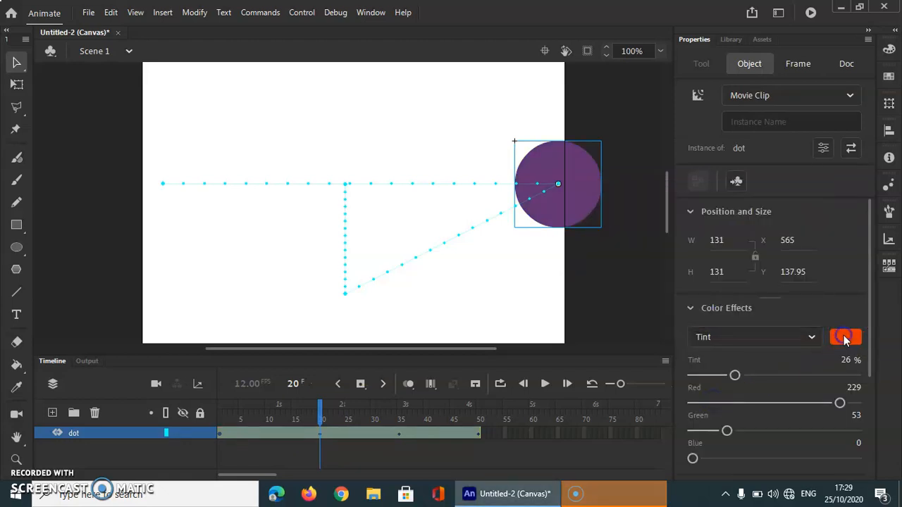
# Change the dot's Tint color to bright green #66FF00 at the frame 35 keyframe.
pyautogui.moveTo(324, 411); pyautogui.dragTo(398, 418)
pyautogui.click(400, 435)
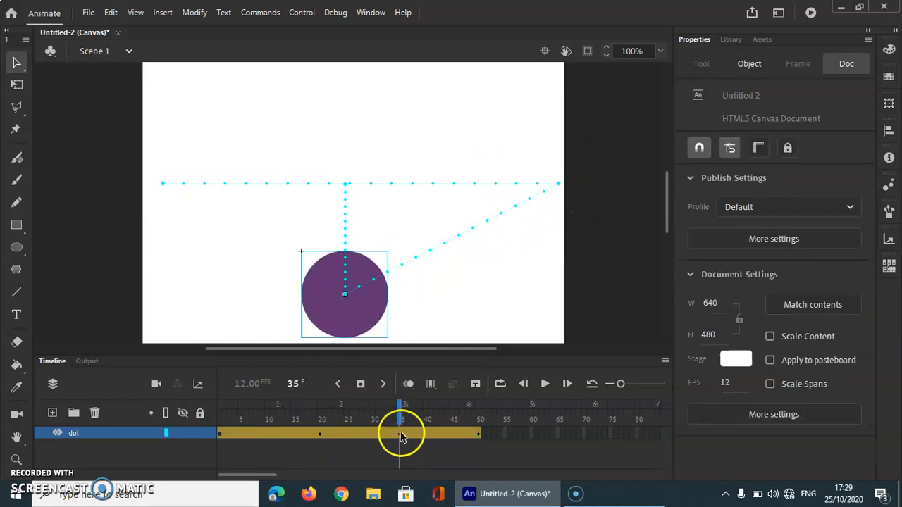
pyautogui.click(358, 337)
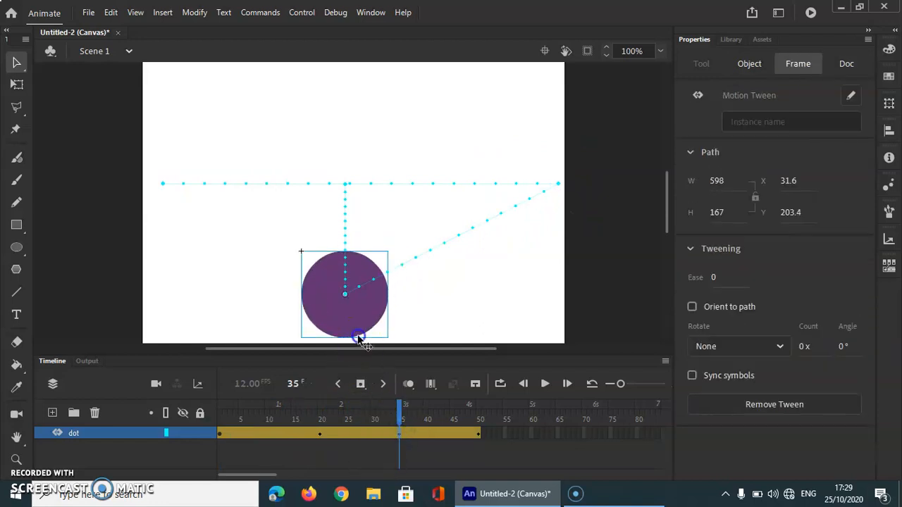
pyautogui.click(839, 338)
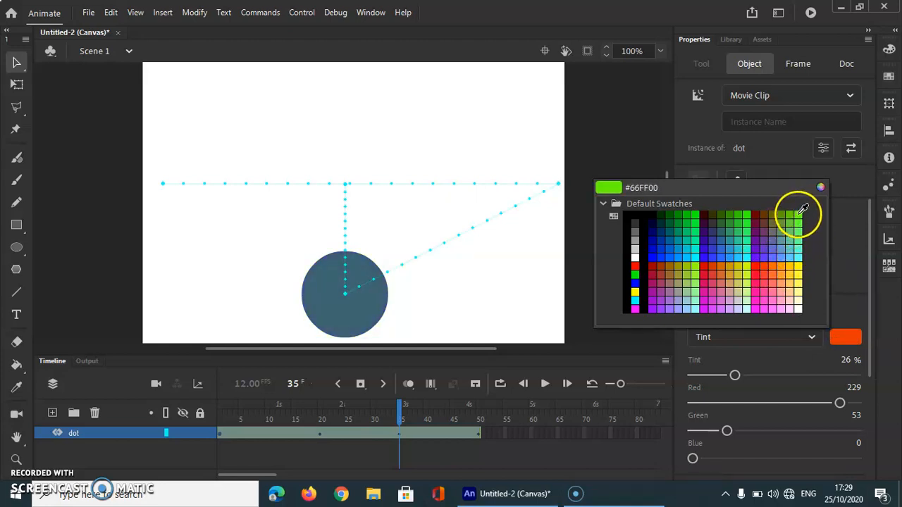
pyautogui.click(800, 212)
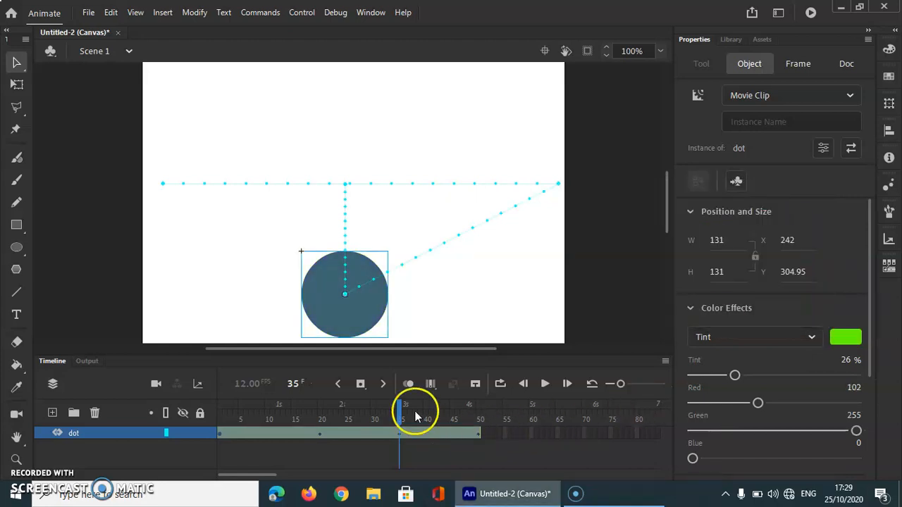
# At frame 50, enlarge the dot about its center with Free Transform to about 393 wide by 369 high.
pyautogui.moveTo(397, 417); pyautogui.dragTo(479, 444)
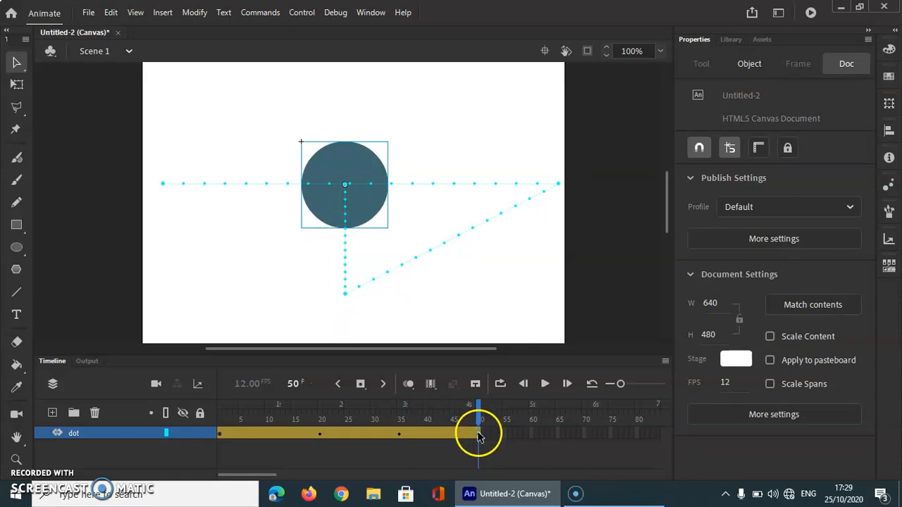
pyautogui.click(479, 434)
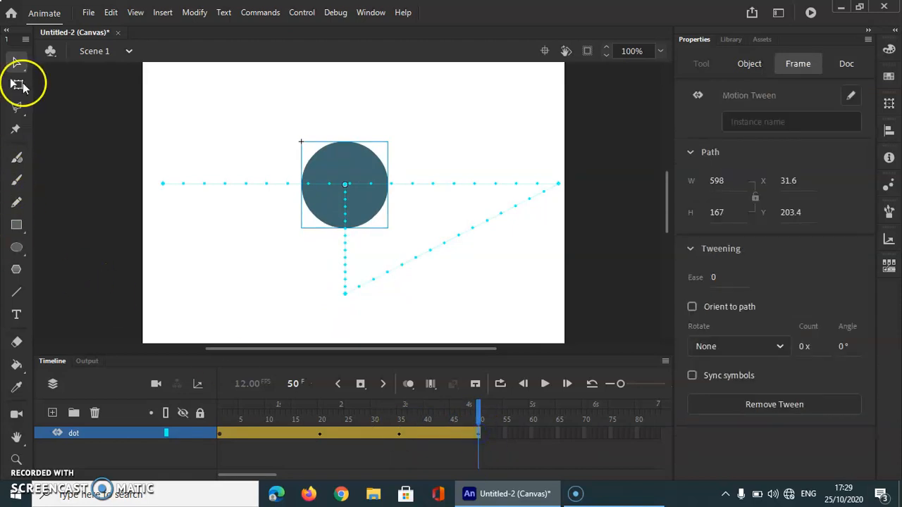
pyautogui.click(18, 86)
pyautogui.moveTo(301, 143); pyautogui.dragTo(215, 62)
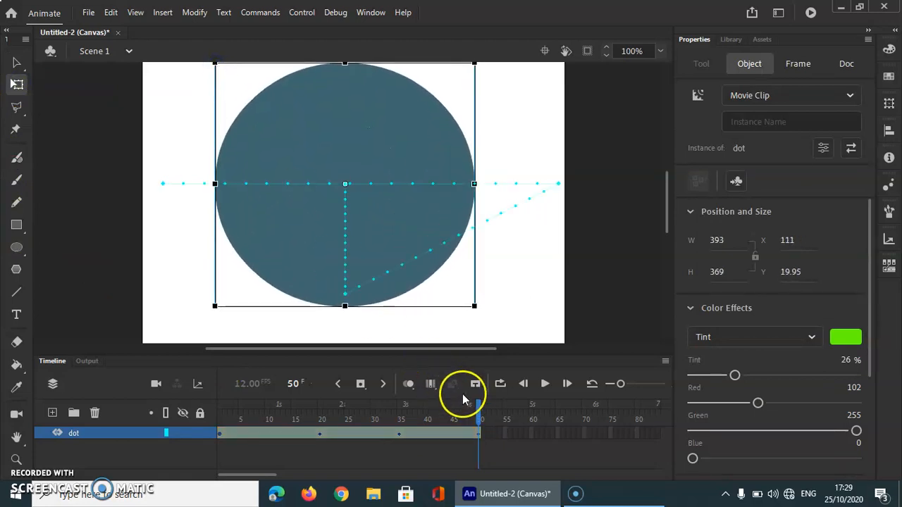
# Play the animation from frame 1 and inspect the dot's size at the frame 35 and frame 50 keyframes.
pyautogui.moveTo(477, 413); pyautogui.dragTo(183, 407)
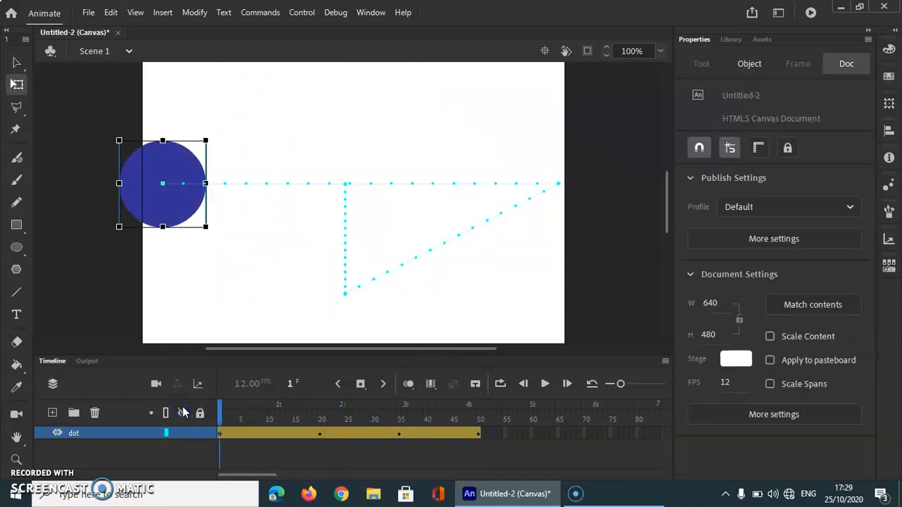
pyautogui.press('Return')
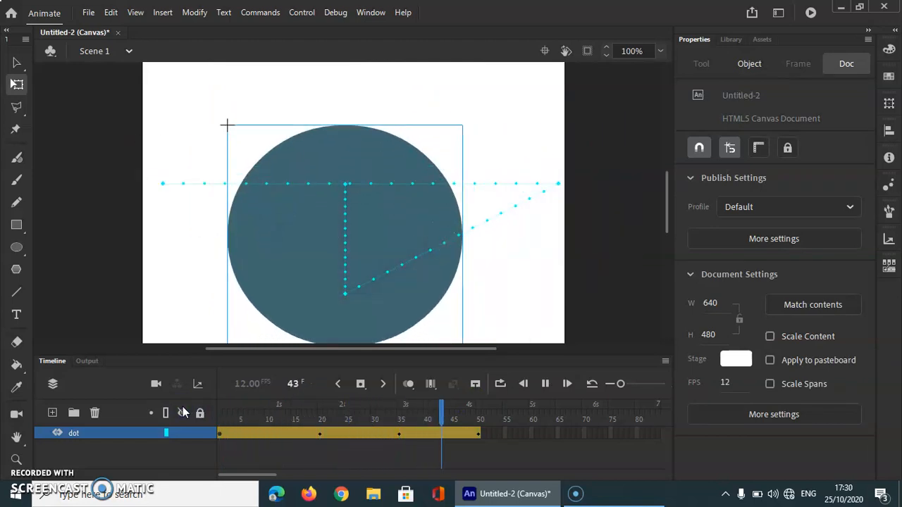
pyautogui.click(398, 433)
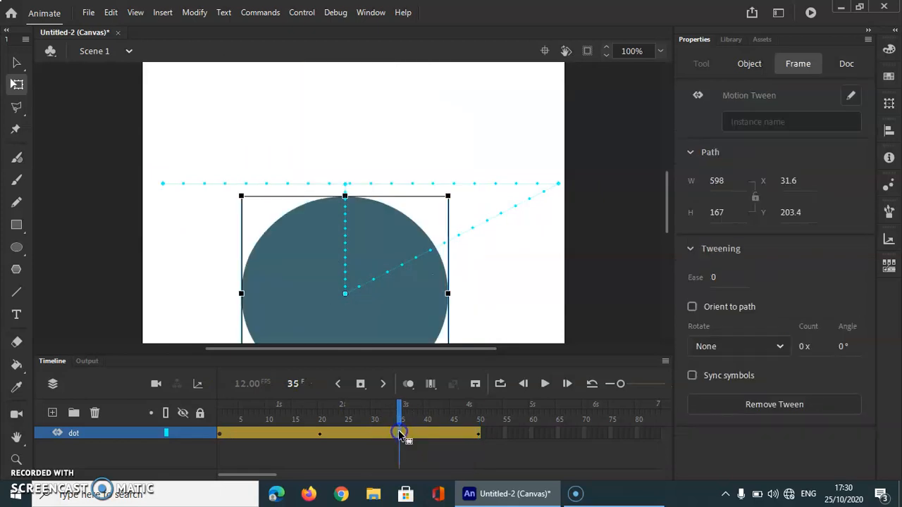
pyautogui.click(478, 434)
pyautogui.moveTo(480, 413); pyautogui.dragTo(502, 442)
pyautogui.press('Return')
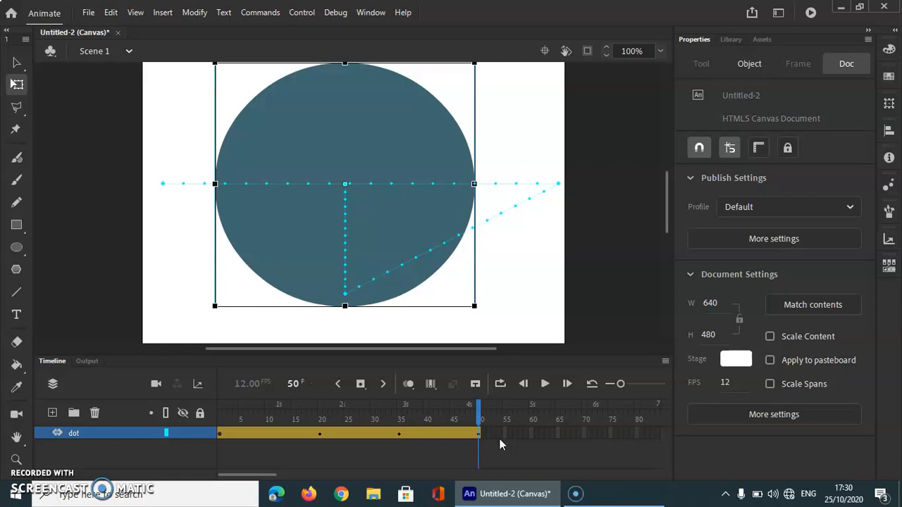
pyautogui.click(444, 457)
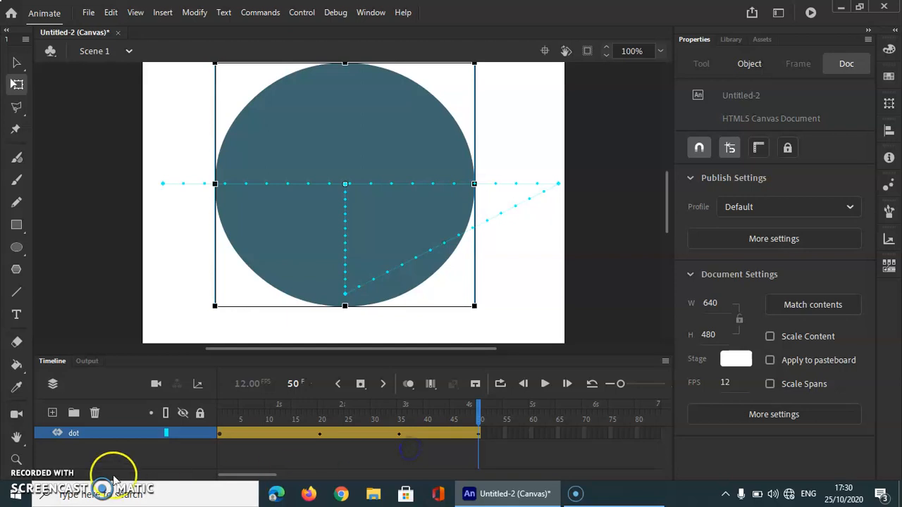